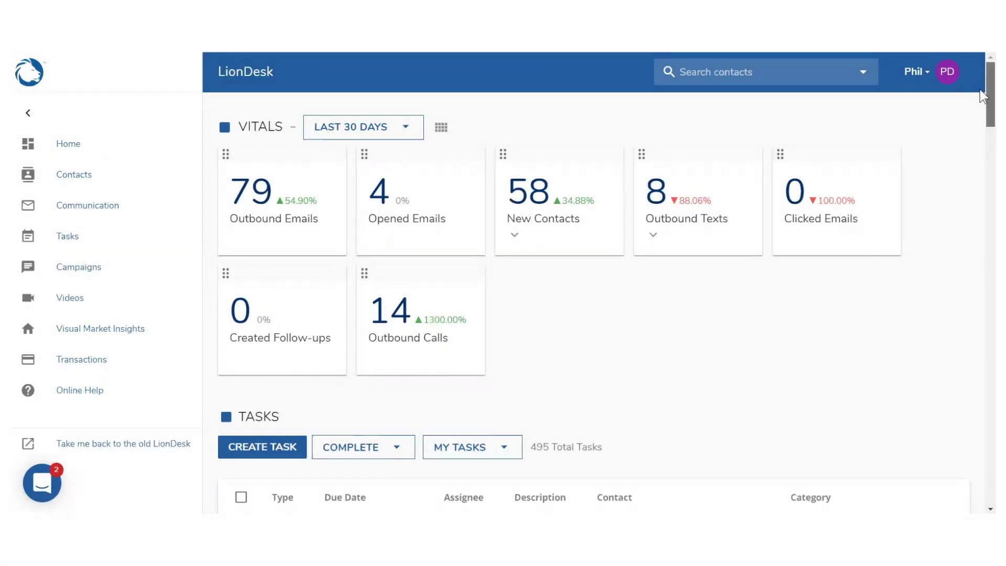
scroll(981, 116, "down", 2)
left_click_drag(981, 117, 981, 220)
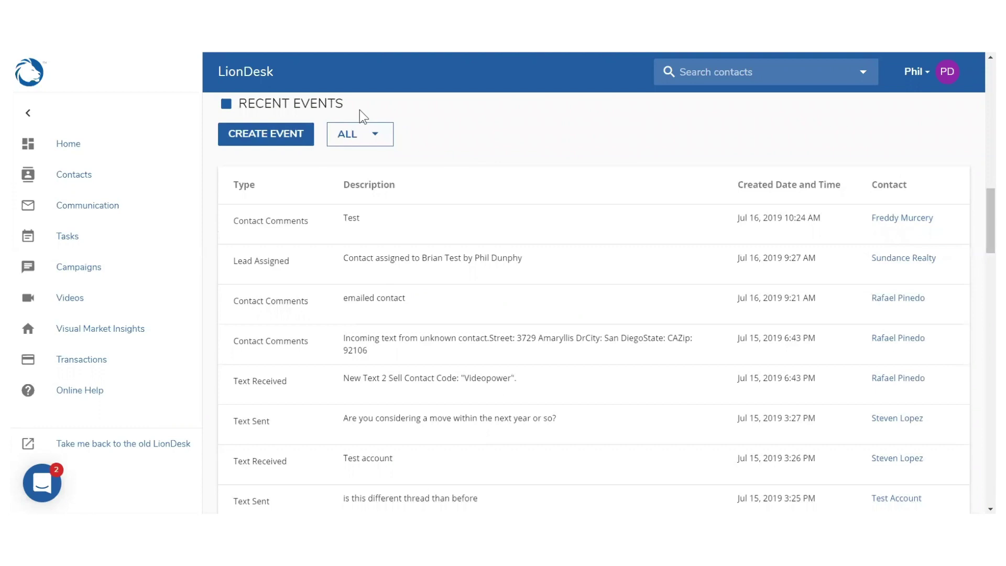
left_click_drag(981, 235, 970, 468)
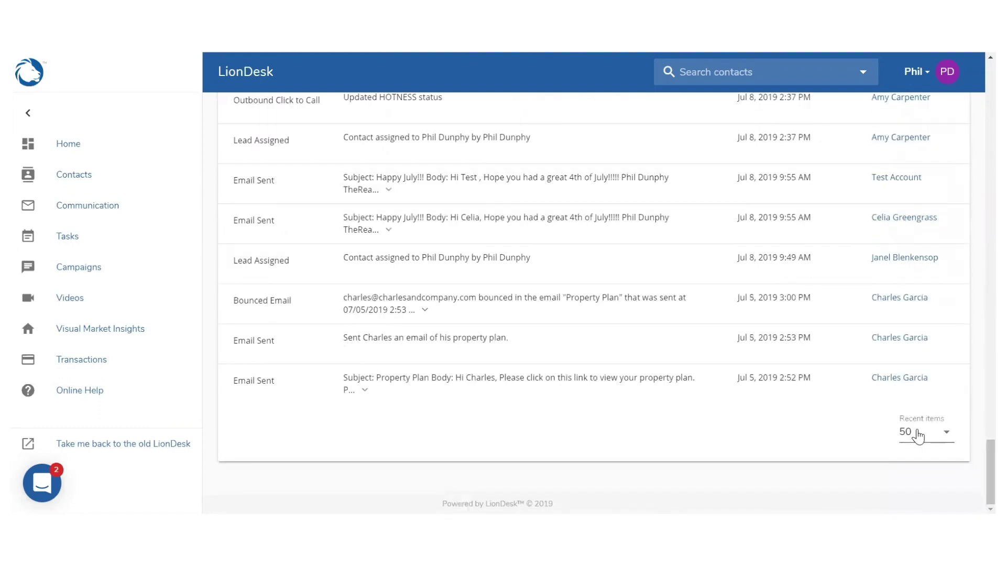
Step: Check the Recent Events count, keeping it at 50, and browse the event type filter unchanged
left_click(921, 433)
left_click(918, 486)
left_click_drag(980, 497, 980, 206)
left_click(392, 273)
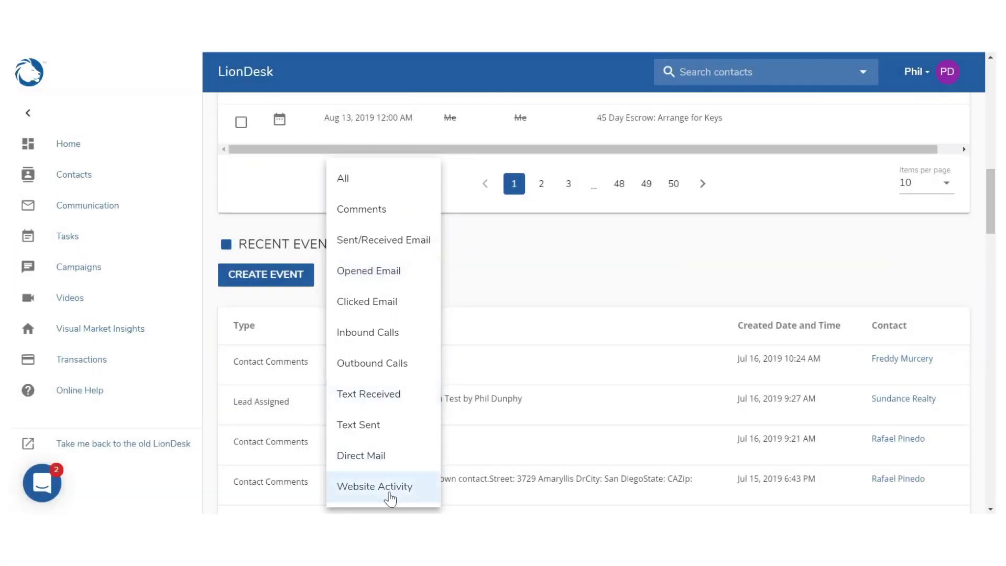
left_click(484, 295)
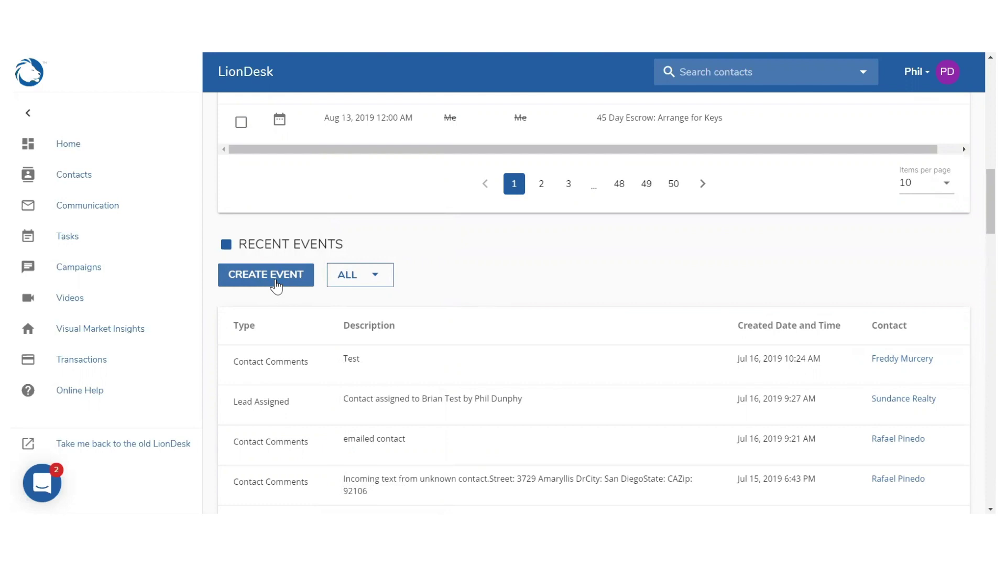
Step: Start a new event and set its type to Text Sent
left_click(275, 283)
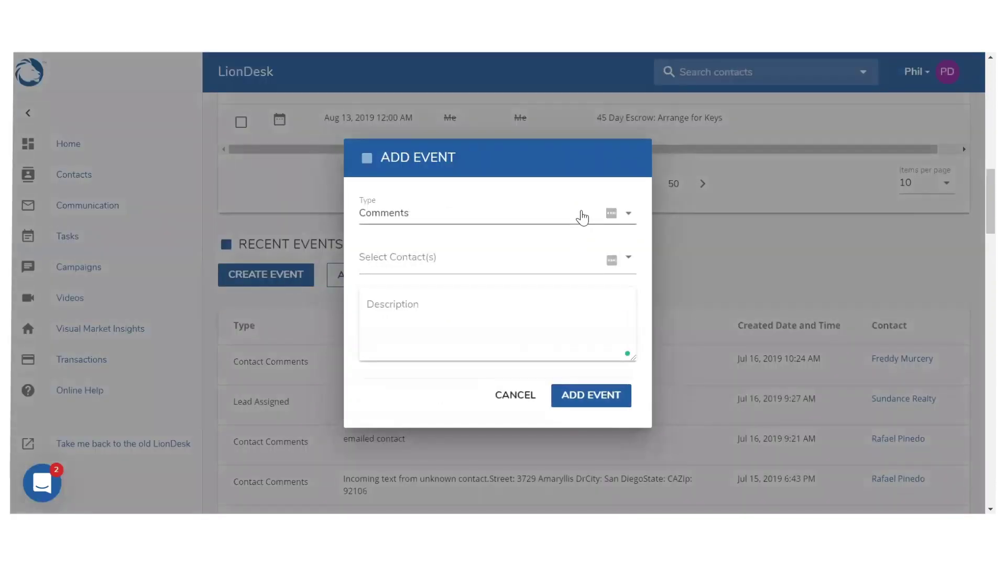
left_click(583, 217)
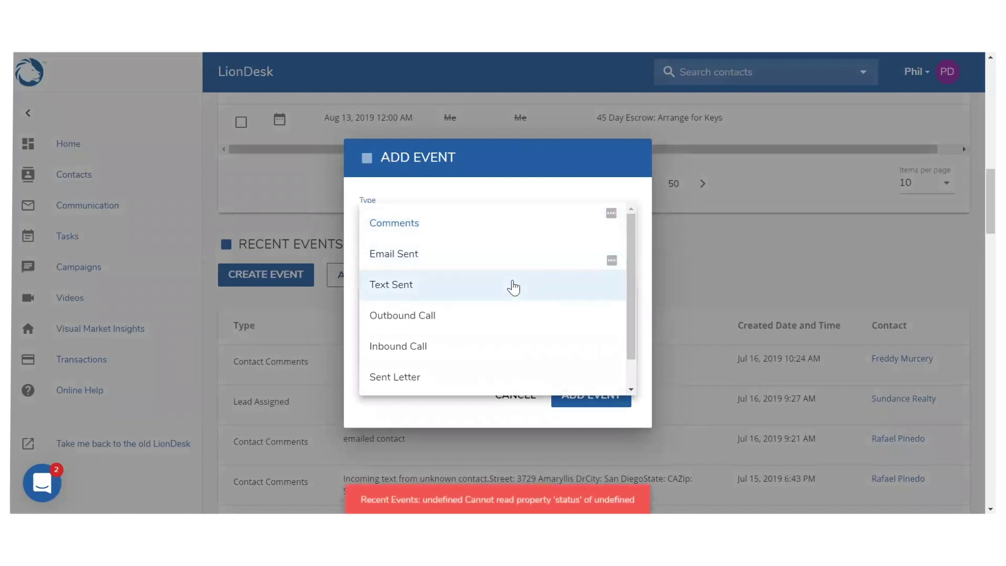
scroll(513, 287, "down", 1)
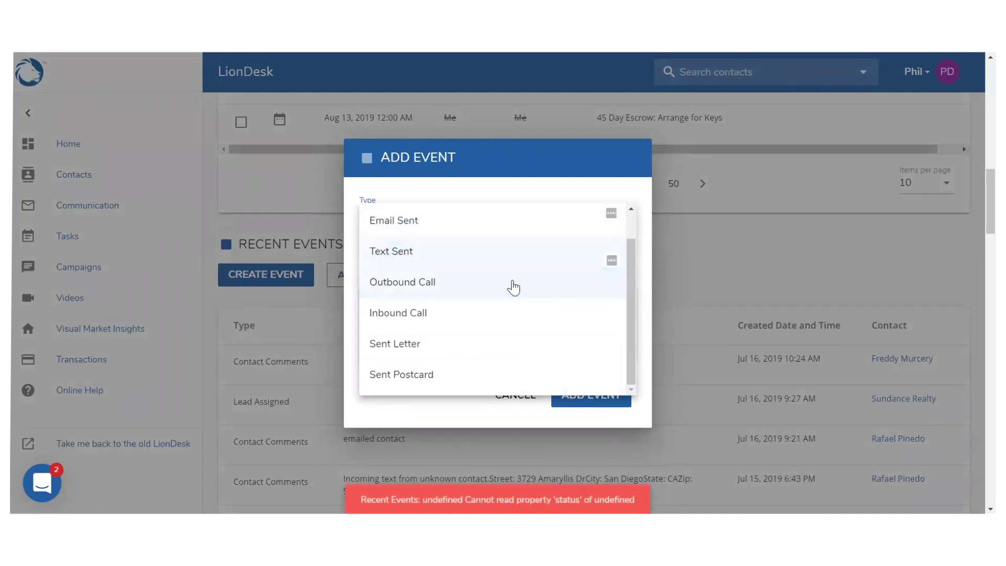
scroll(507, 288, "up", 1)
left_click(504, 289)
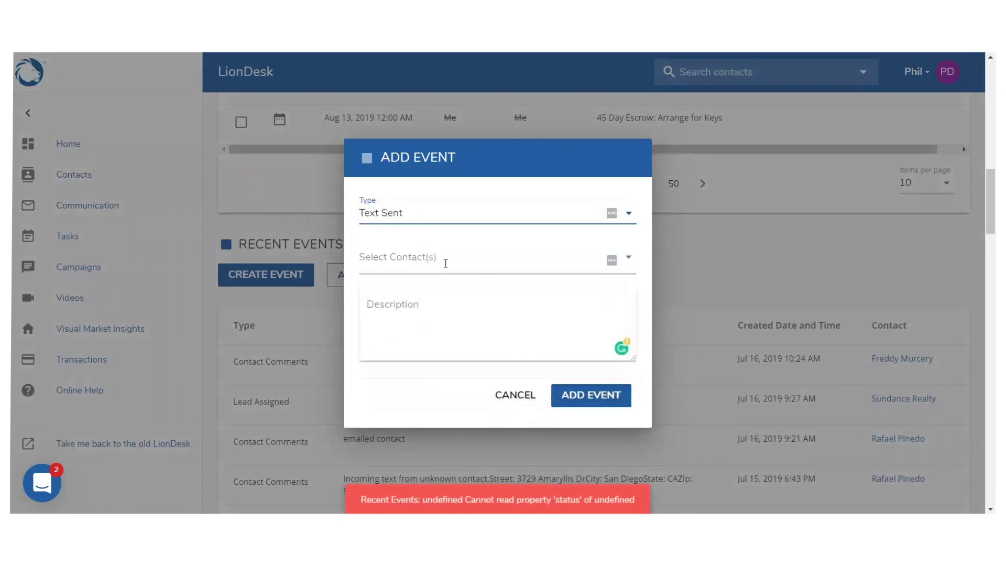
left_click(430, 258)
type("davd")
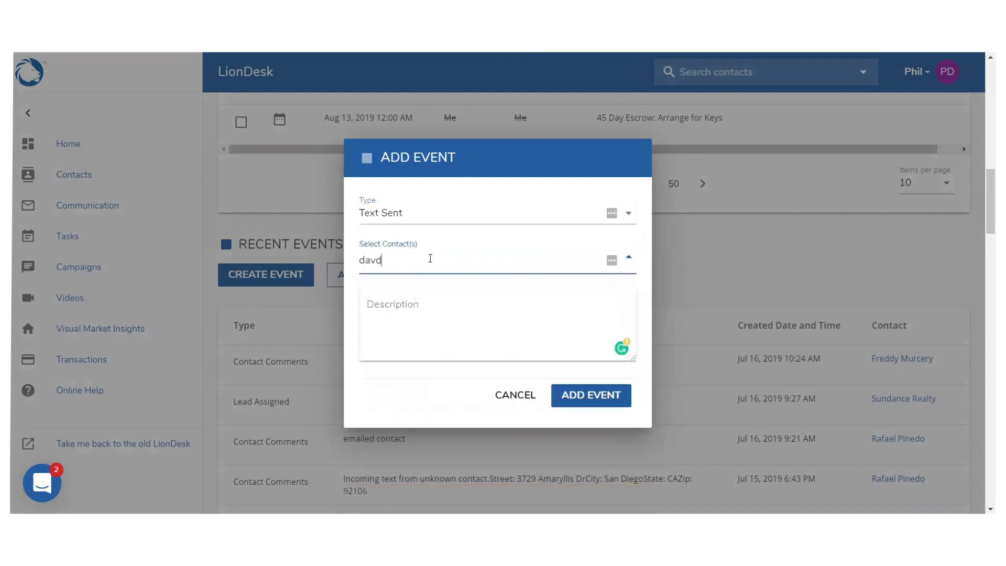
key("BackSpace")
left_click(423, 299)
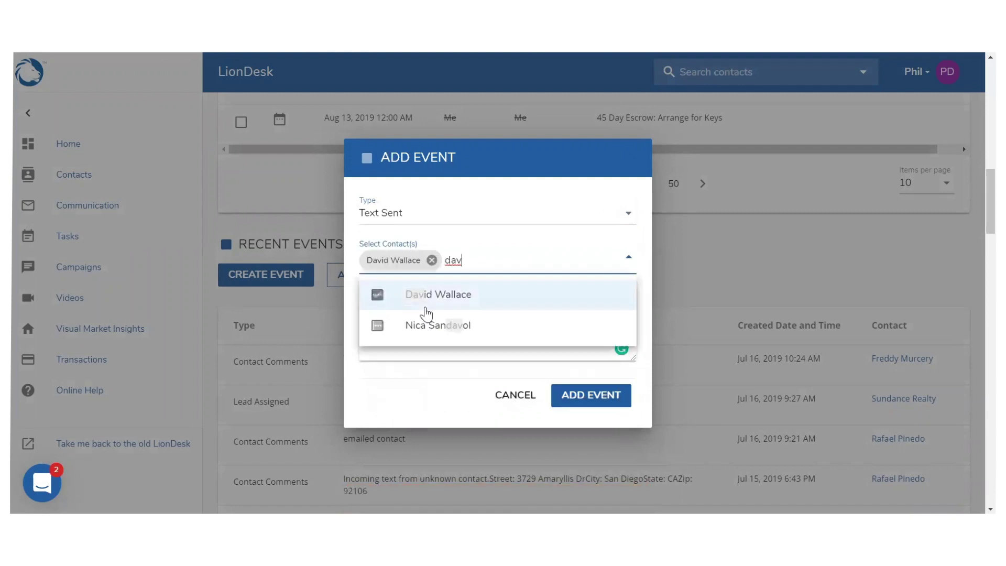
left_click(422, 302)
left_click(430, 310)
left_click(456, 355)
type("Are you considering a move within the next year or so?")
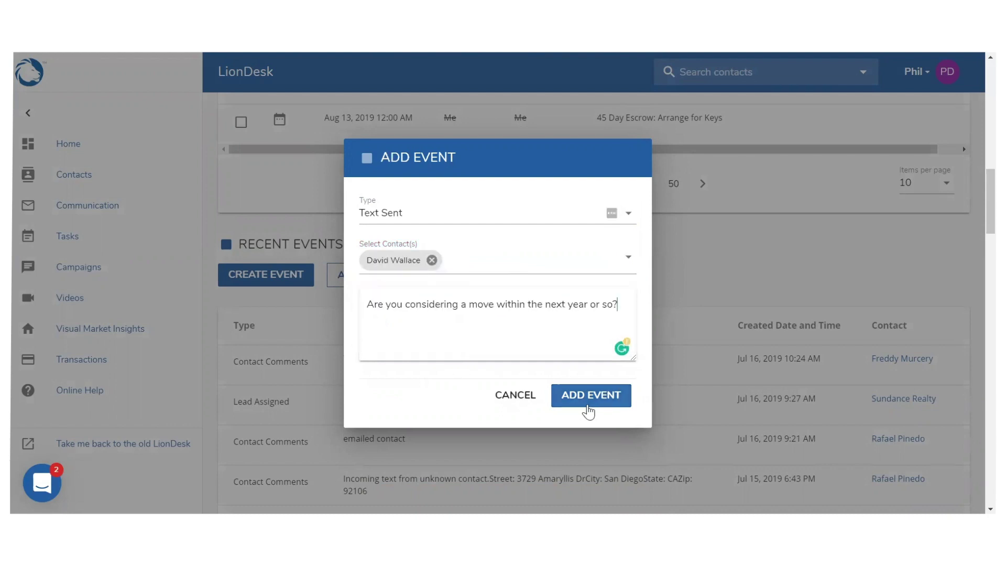
left_click(586, 397)
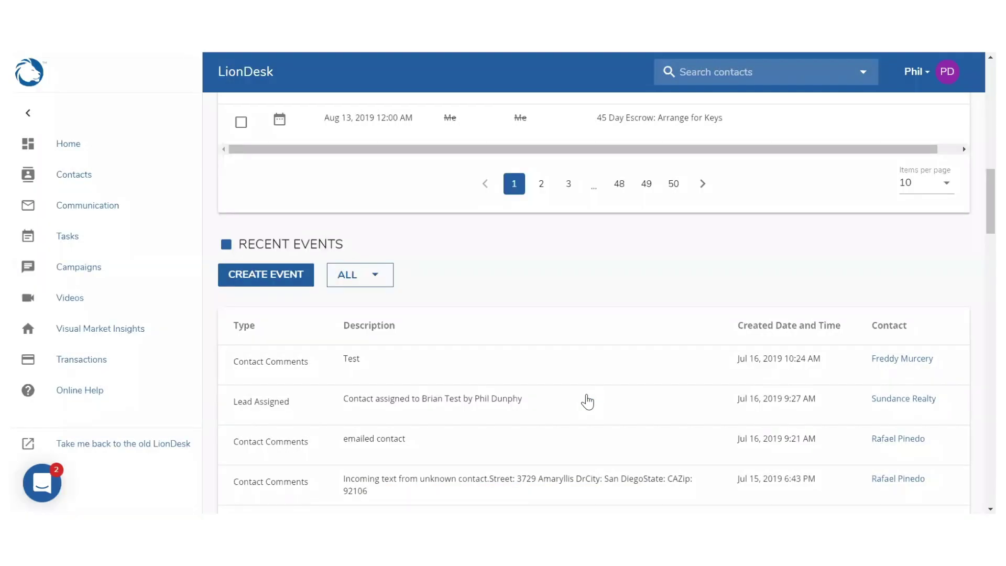